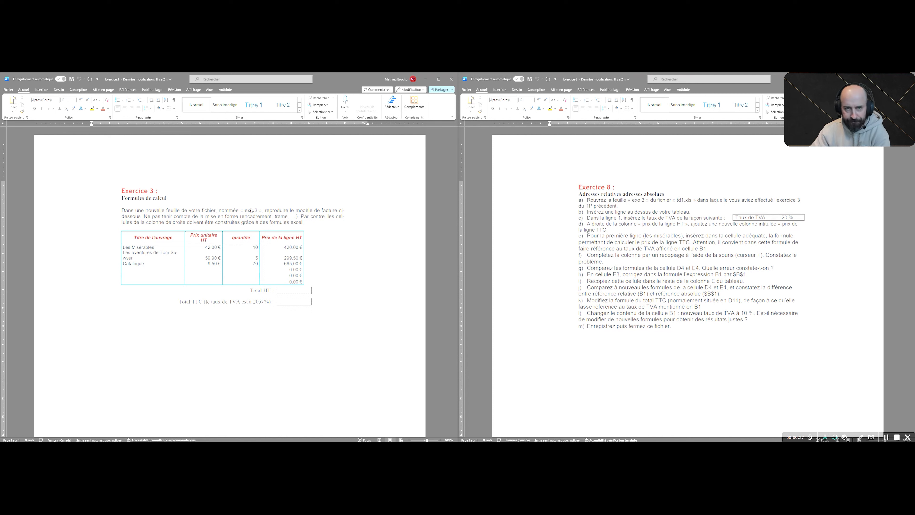
- Switch to the blank Excel workbook and enter 20% in cell E12
key(alt+Tab)
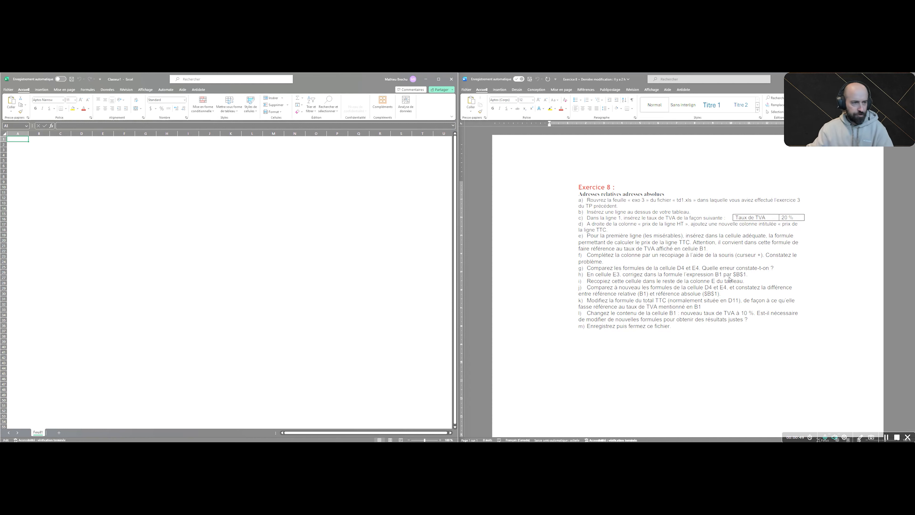
click(111, 199)
text(20)
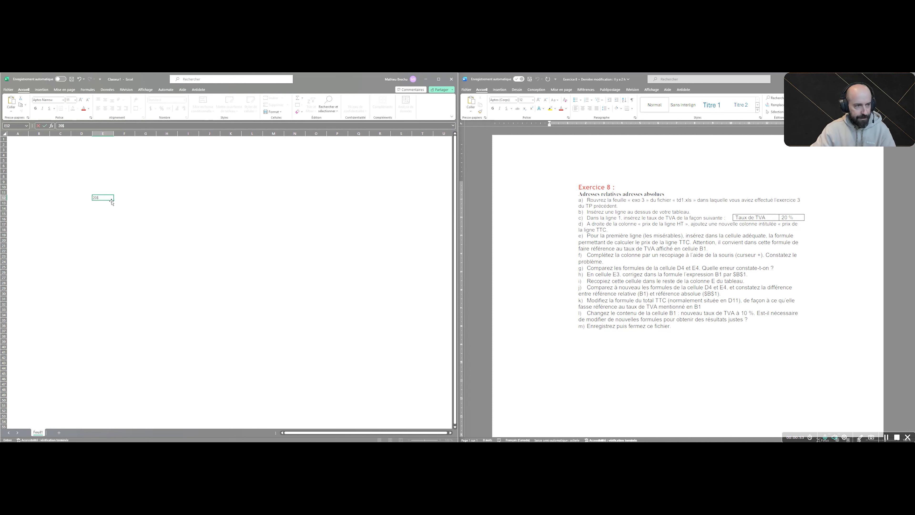
key(Return)
- Enter the numbers 1 to 5 down column H, from H7 to H11
click(175, 172)
text(1)
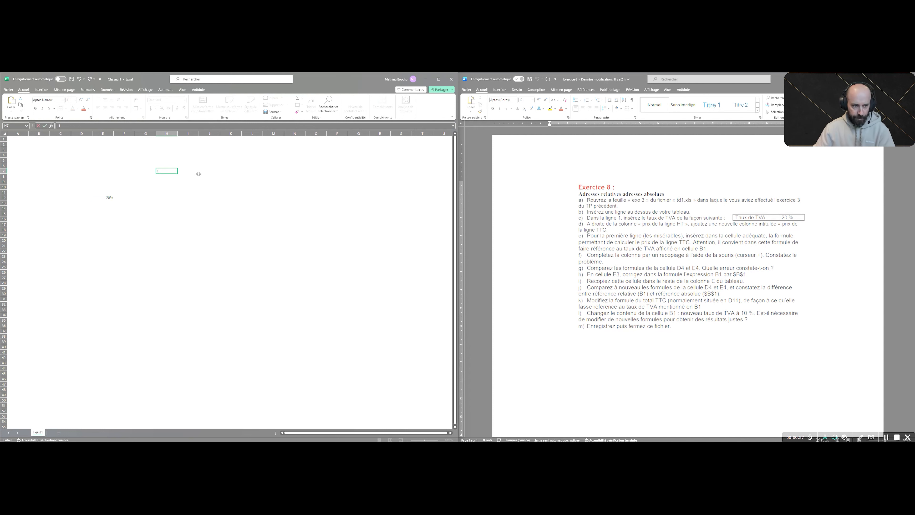
key(Return)
text(2)
key(Return)
text(3)
key(Return)
text(4)
key(Return)
text(56)
key(BackSpace)
key(Left)
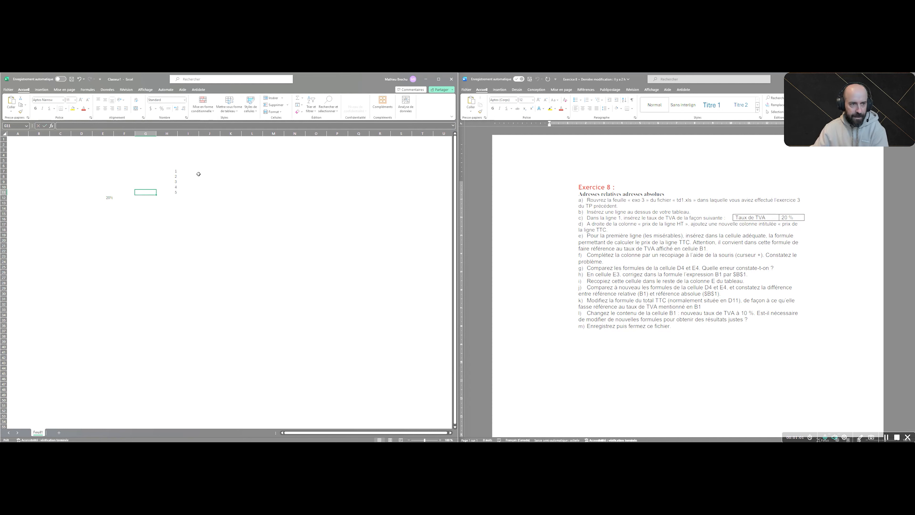
- Enter the formula =H7*E12 in cell I7 to multiply the first number by the percentage
click(192, 170)
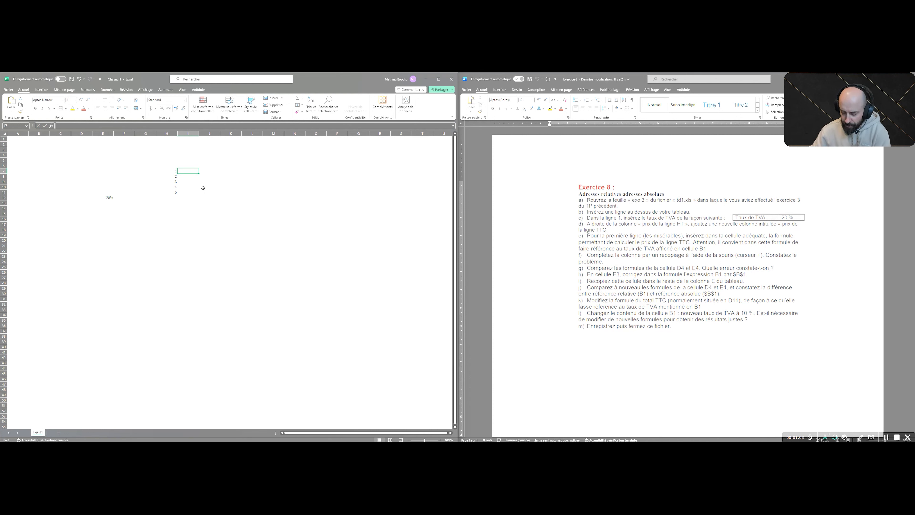
text(=)
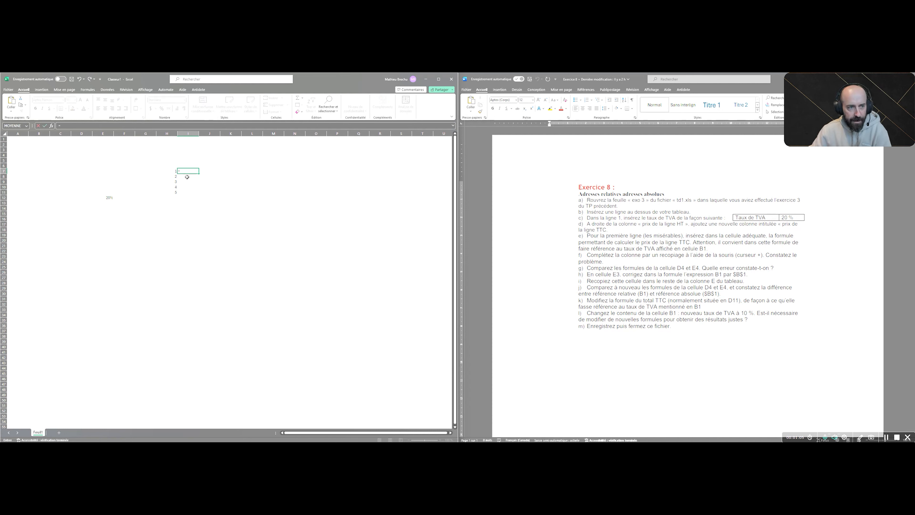
click(170, 171)
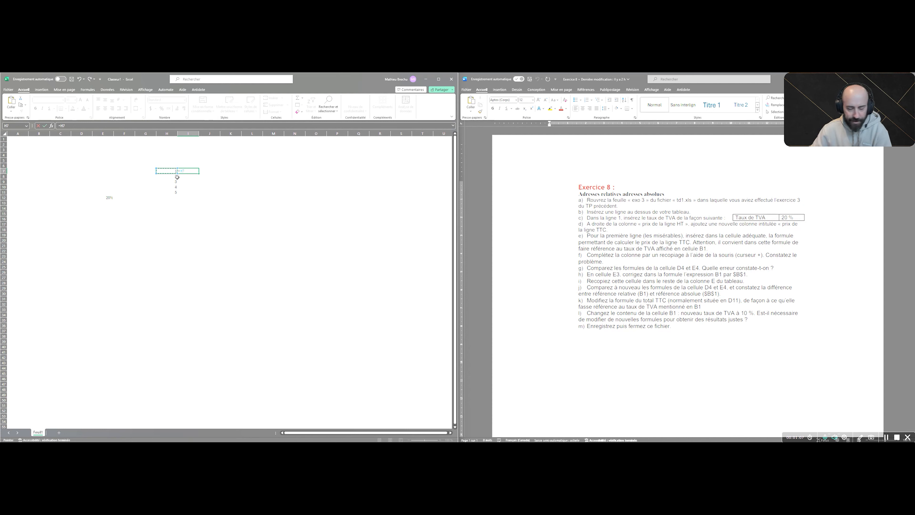
click(108, 197)
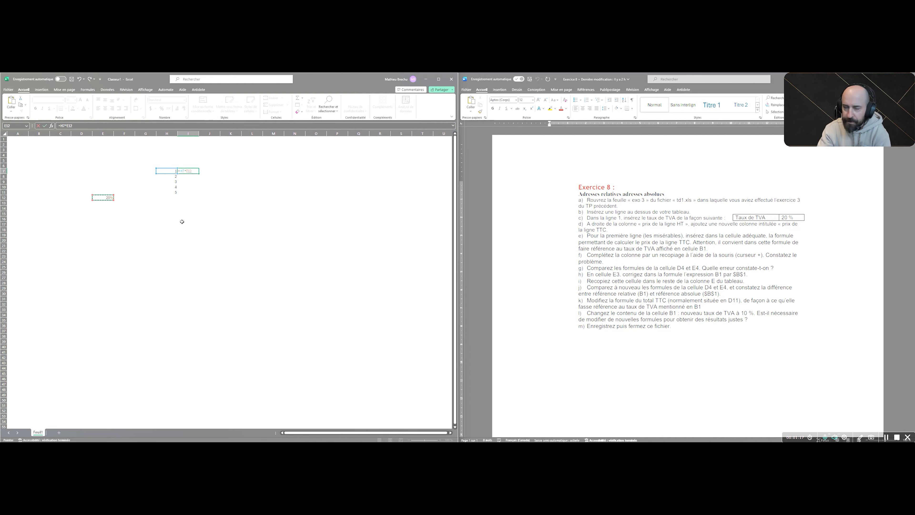
key(Return)
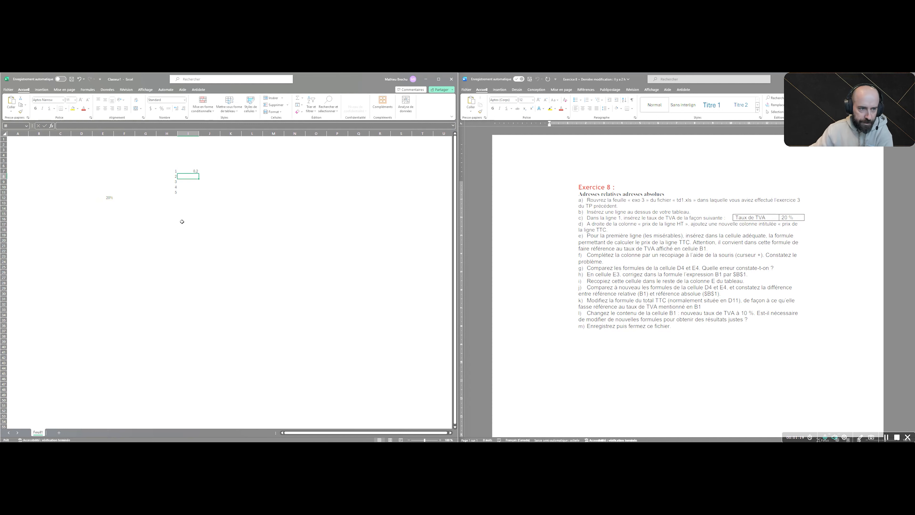
- Copy the relative-reference formula from I7 down through I11
click(194, 170)
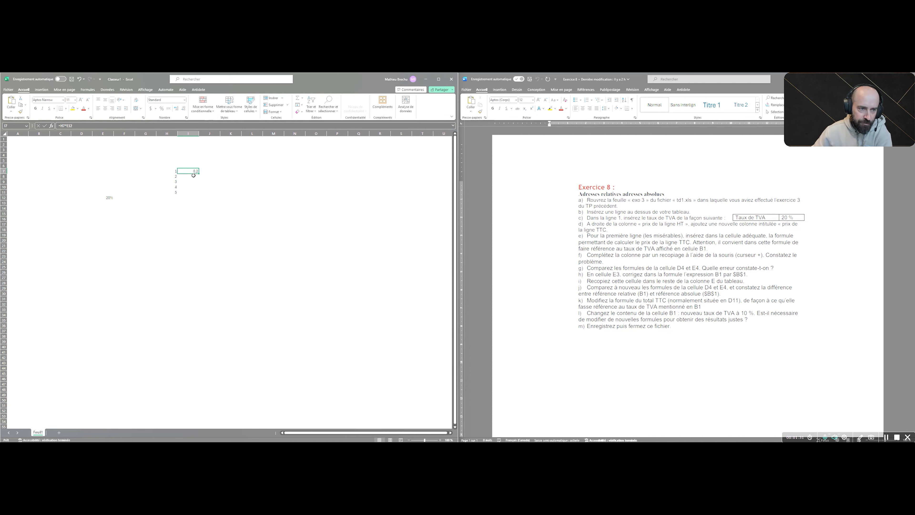
click(175, 176)
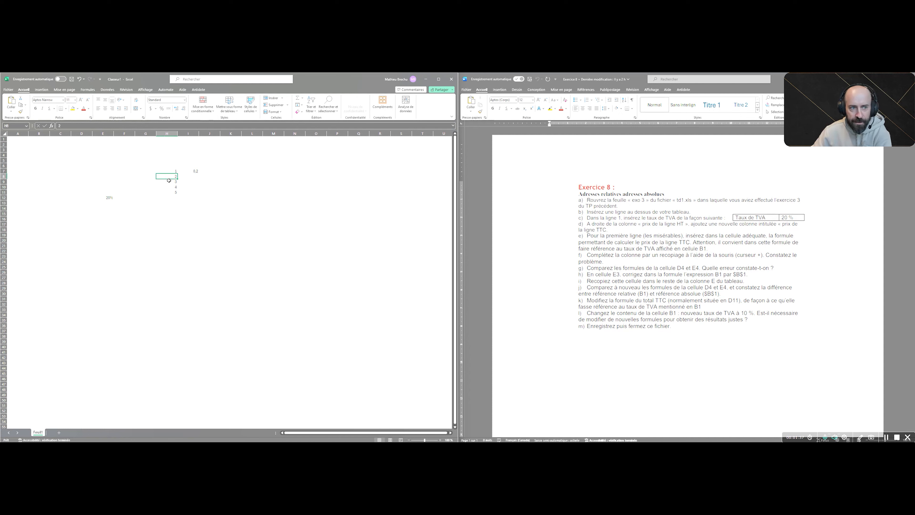
click(191, 169)
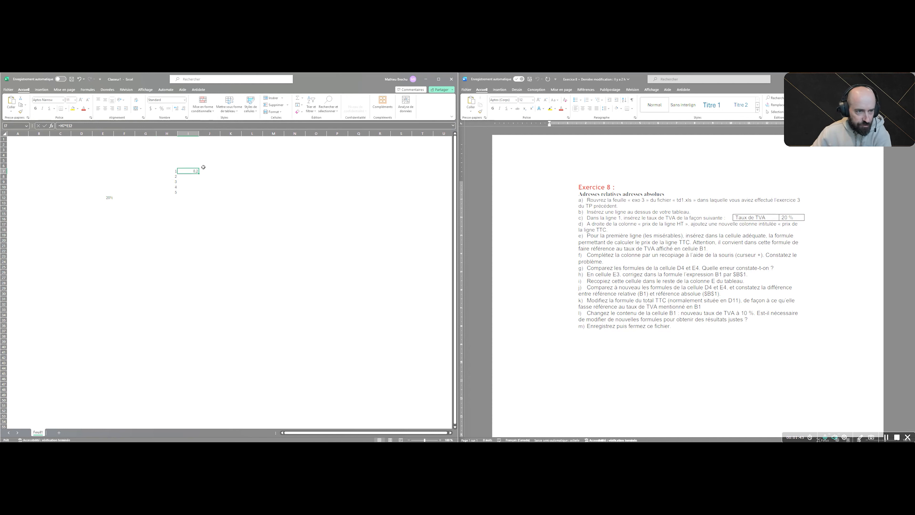
drag(199, 174, 198, 196)
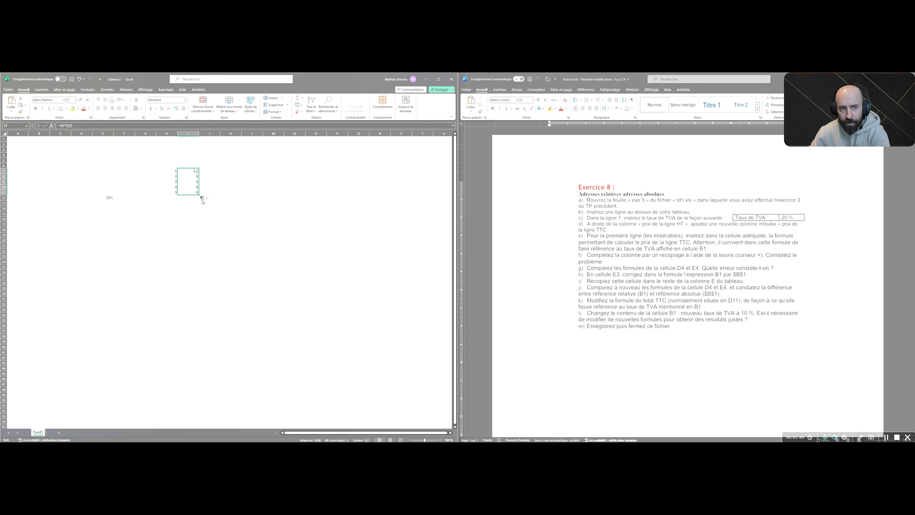
- Compare the formulas in I7, I8 and I9 with the cells below E12 that the copied formulas refer to
click(196, 170)
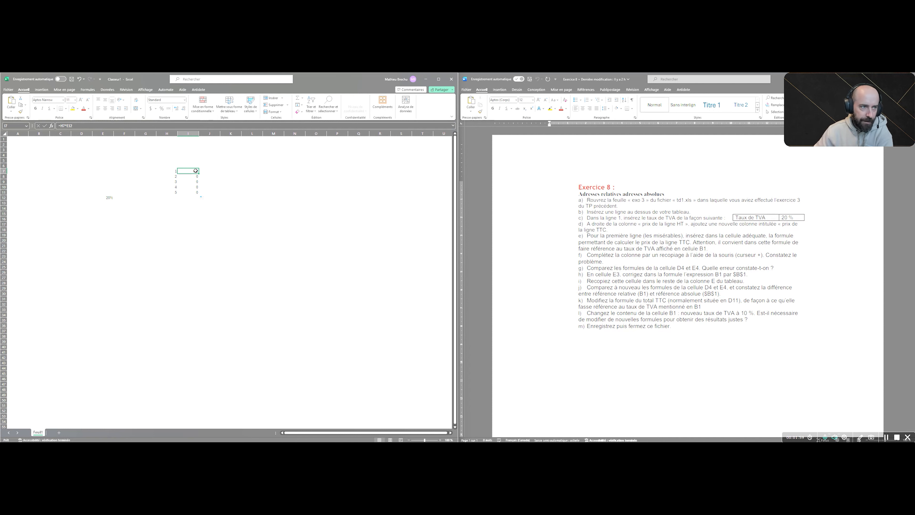
key(Down)
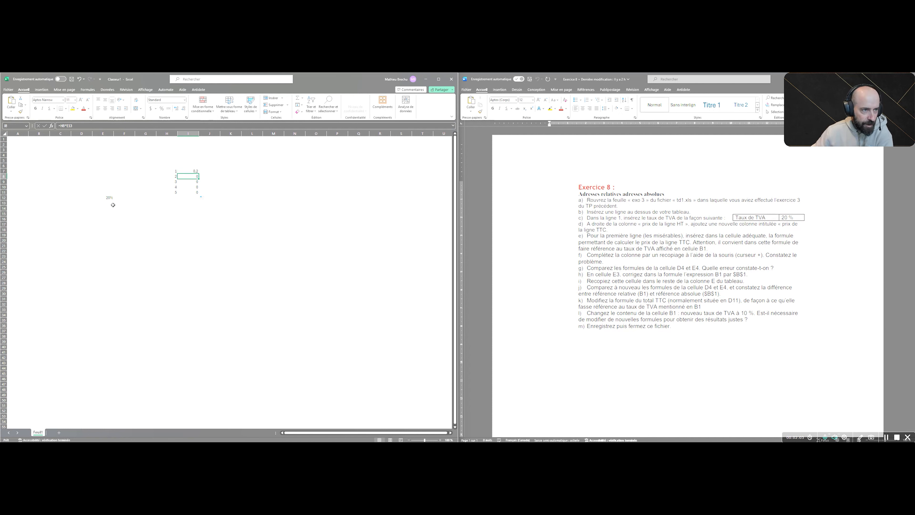
click(110, 203)
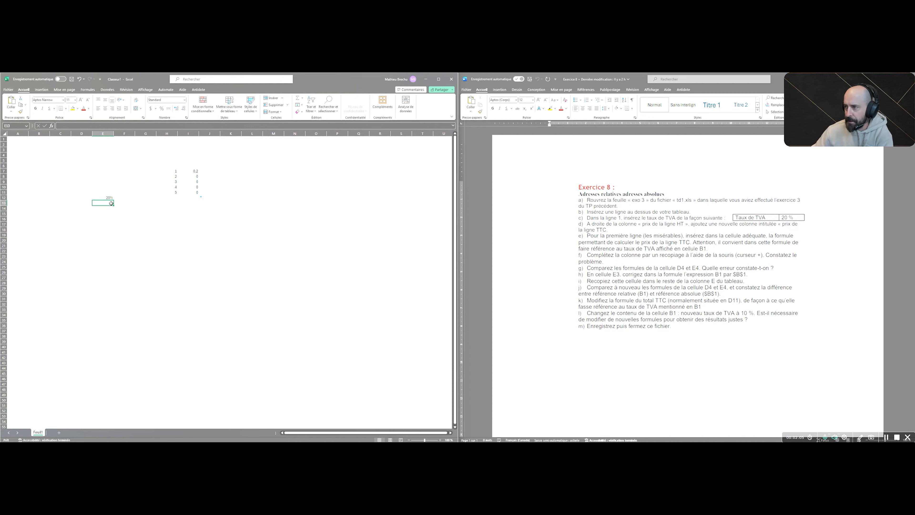
click(195, 181)
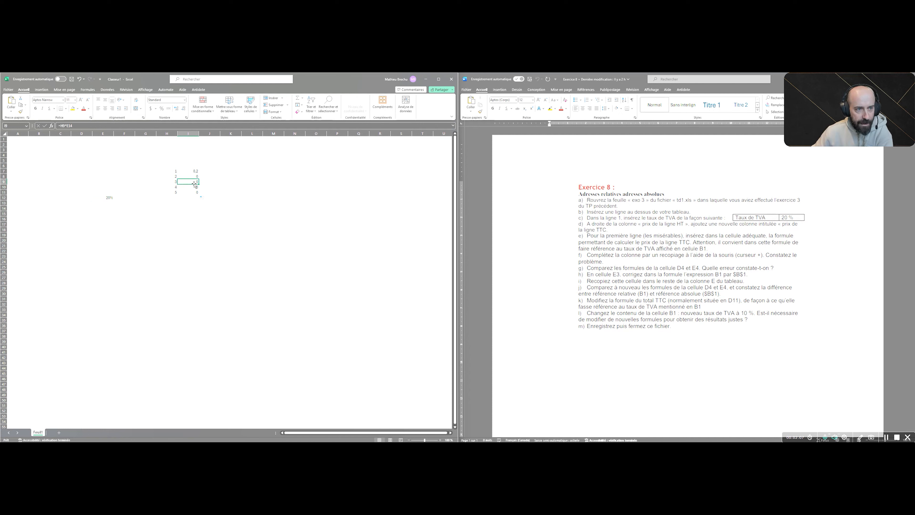
click(106, 208)
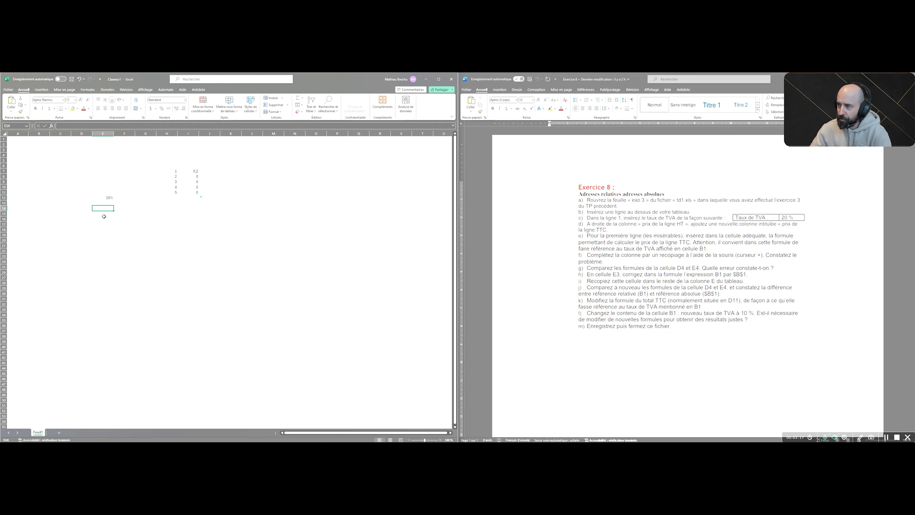
- Change the formula in I7 to =H7*$E$12 so the percentage reference is absolute
click(196, 170)
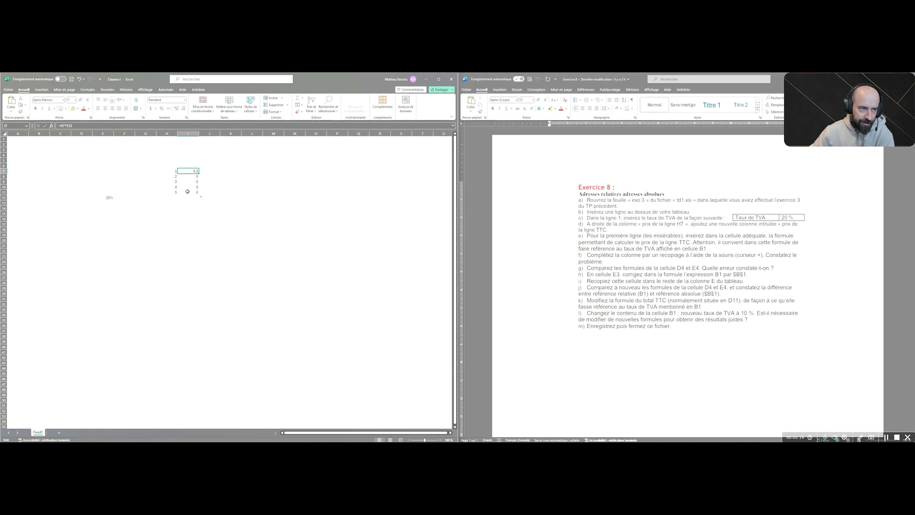
key(F2)
text($E$)
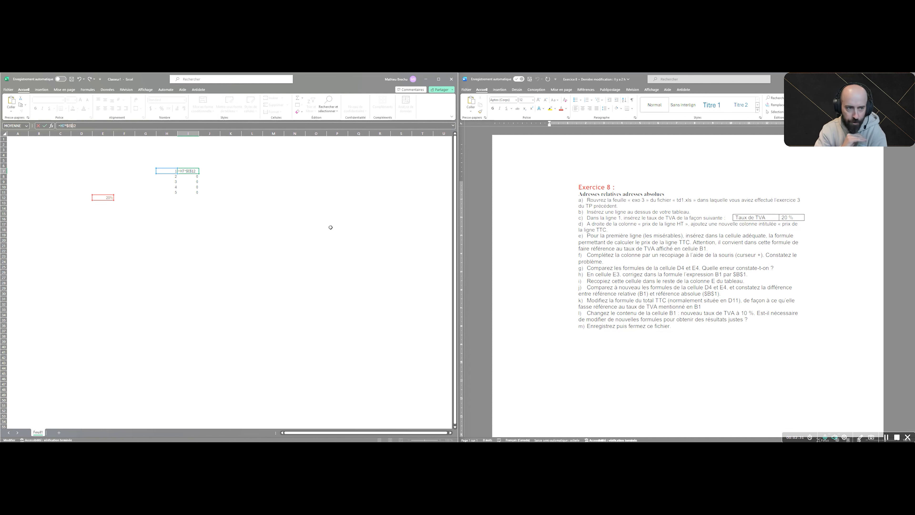
key(Return)
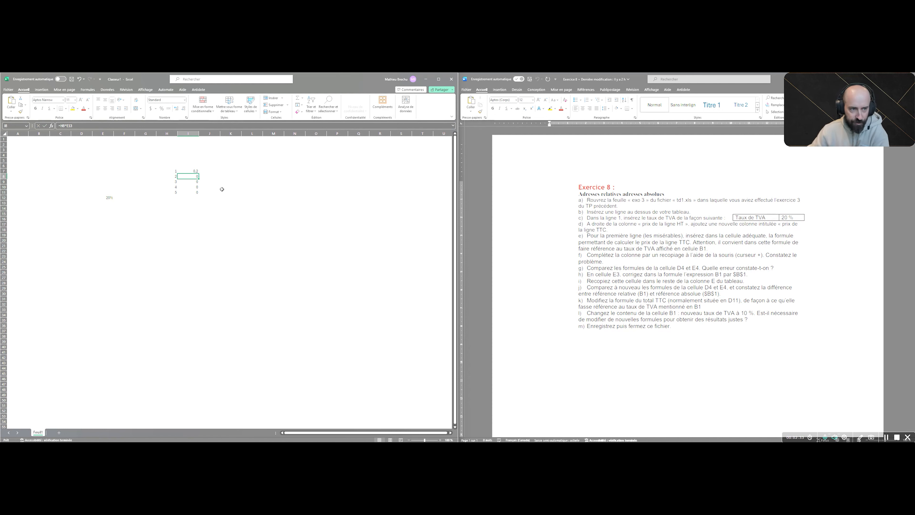
- Fill cells I8 to I11 with the absolute-reference formula from I7
click(196, 171)
drag(199, 174, 200, 195)
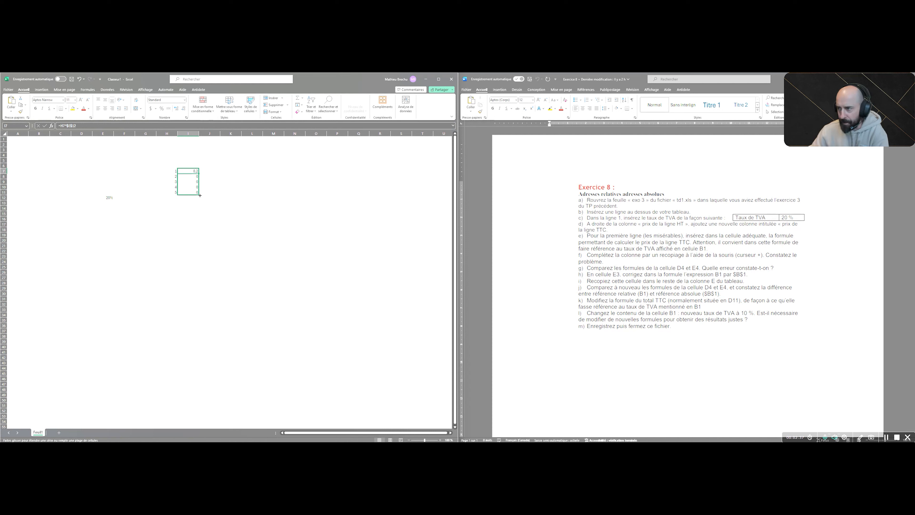
drag(200, 195, 200, 195)
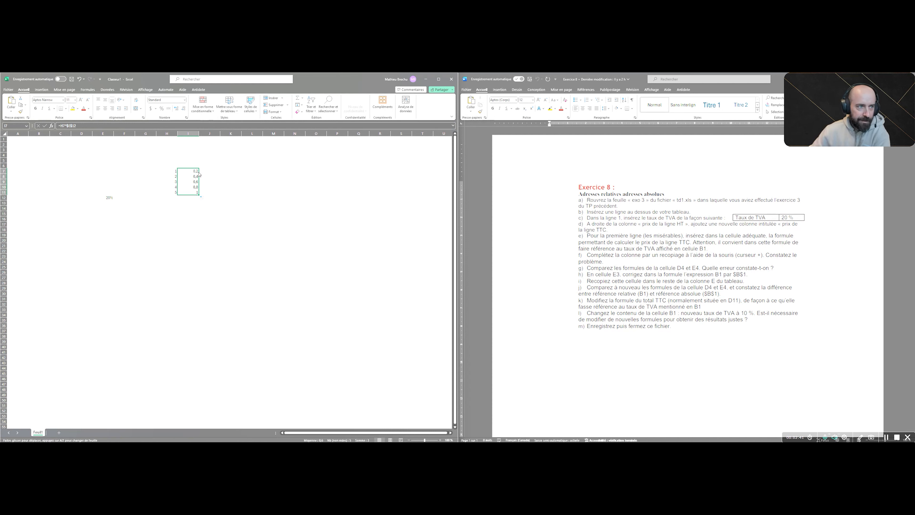
- Check the references in the formulas from I7 to I11, and minimize the workbook to return to the Exercice 3 document
click(191, 171)
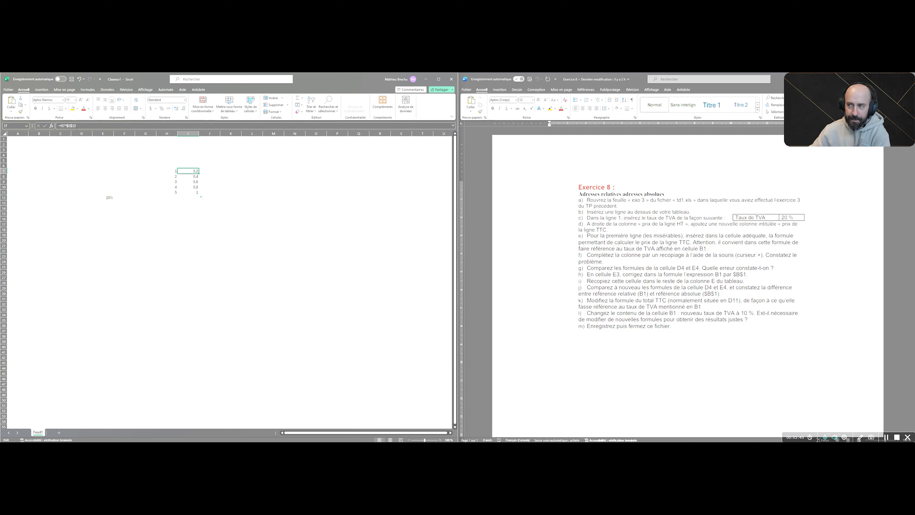
key(Down)
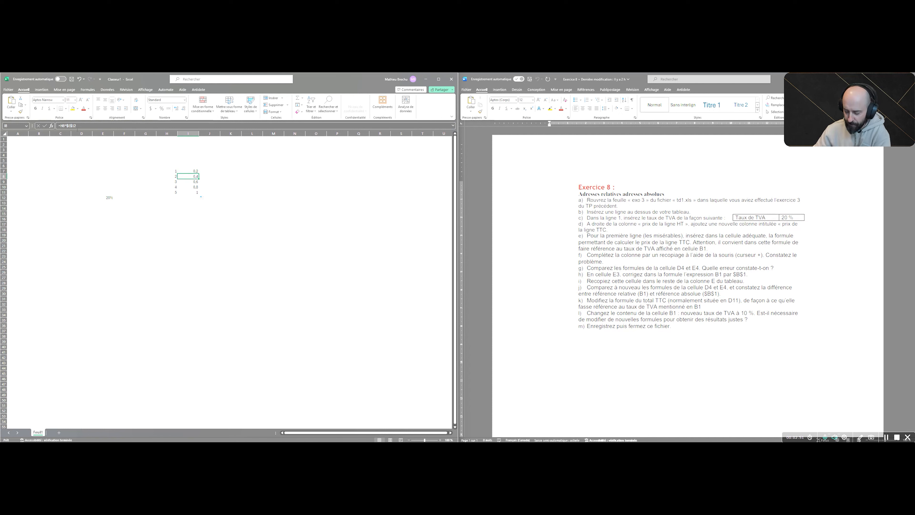
key(Down)
key(Down)
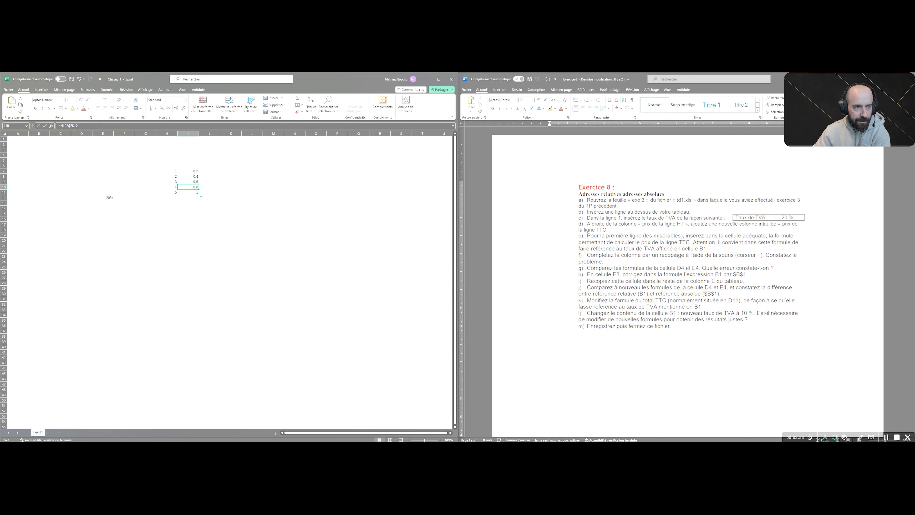
key(Down)
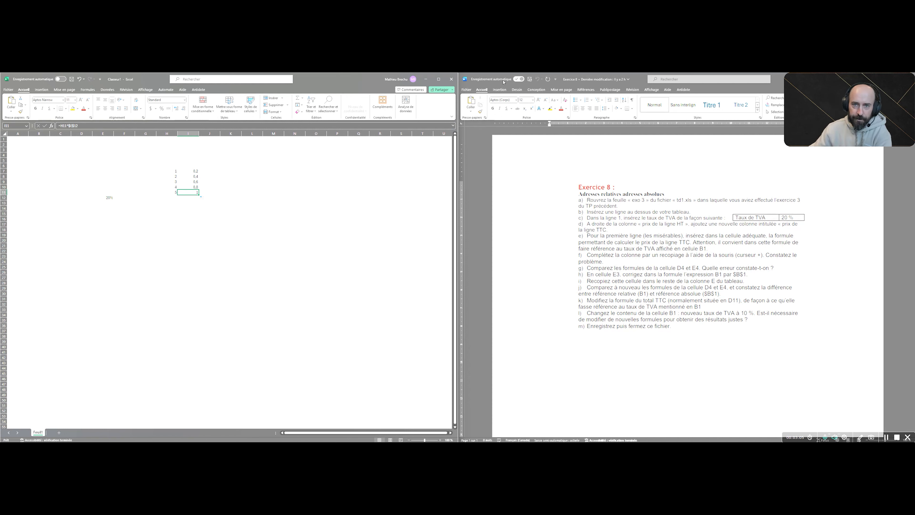
click(426, 79)
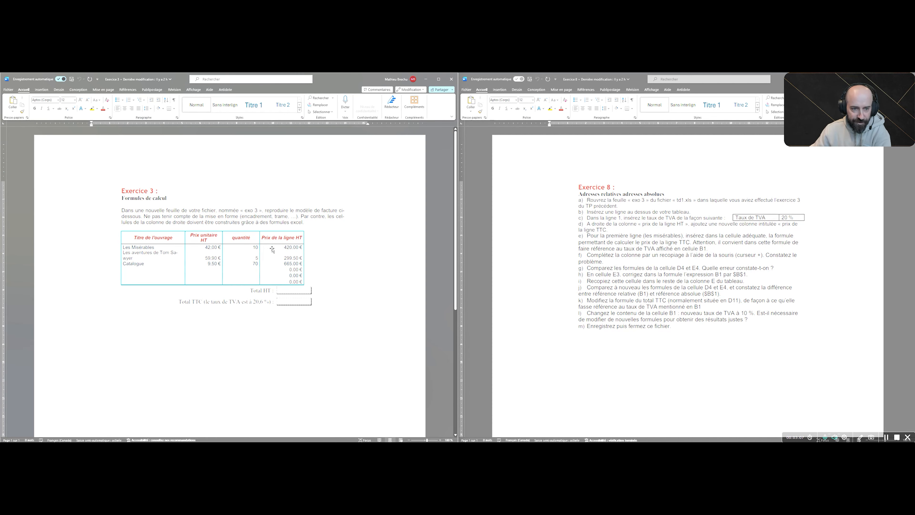